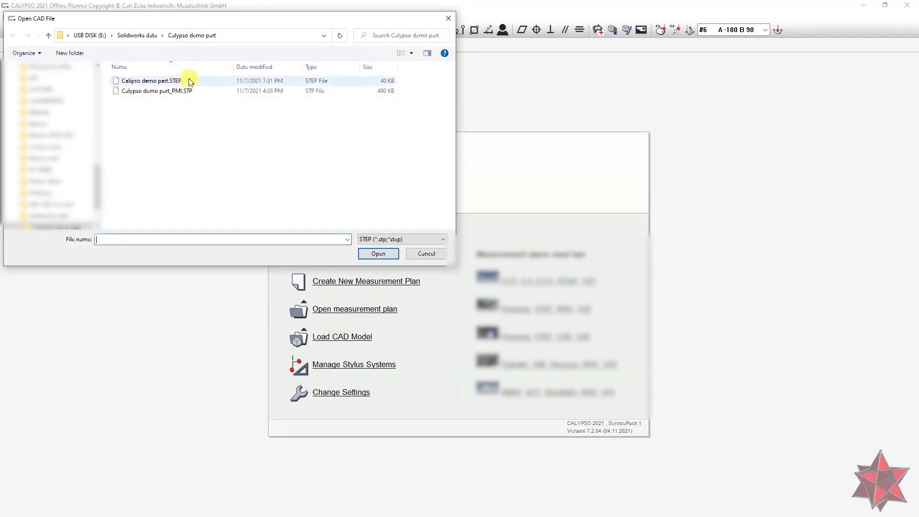
- Load the demo part STEP model, view it shaded from two angles, then discard it unsaved
double_click(189, 88)
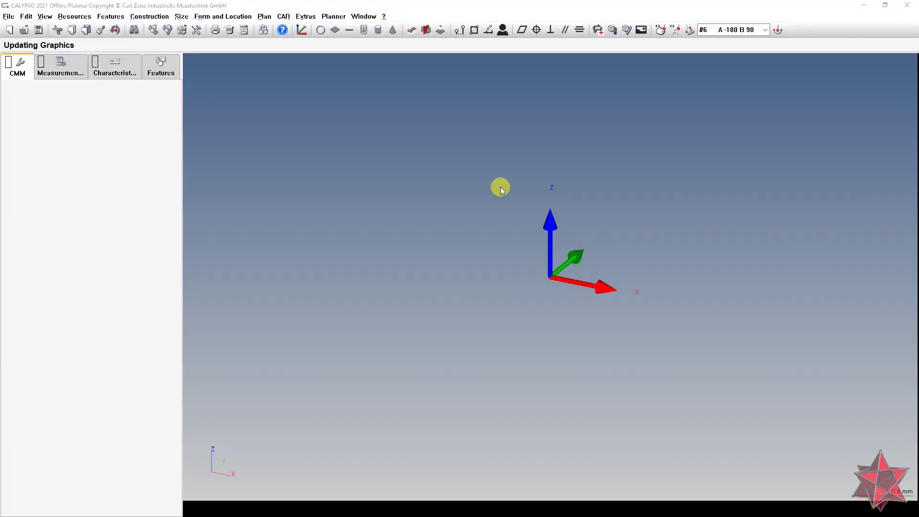
middle_click_drag(537, 254, 494, 371)
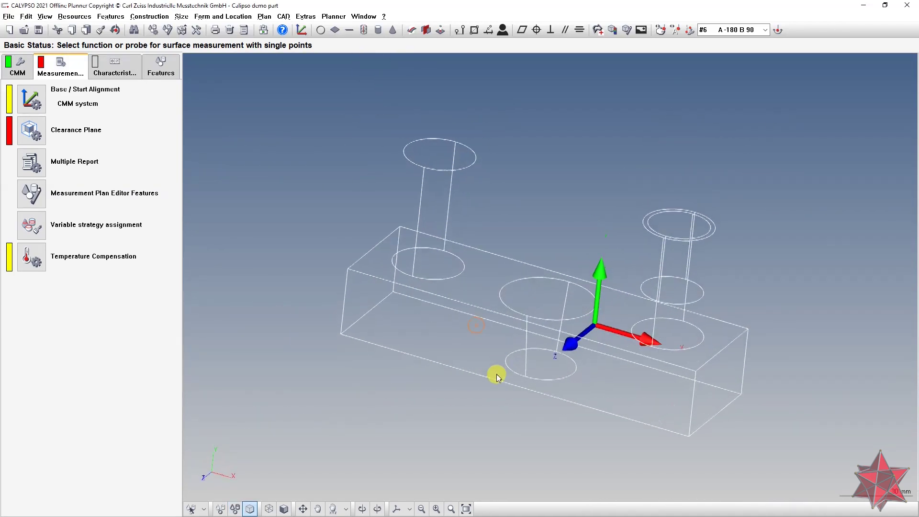
left_click(283, 511)
mouse_move(306, 474)
middle_mouse_down()
mouse_move(324, 440)
mouse_move(488, 344)
middle_mouse_up()
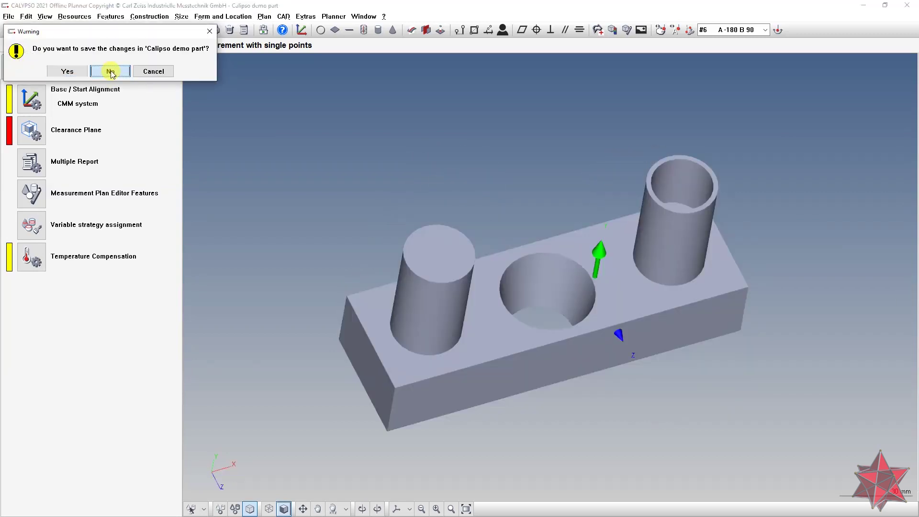
left_click(110, 70)
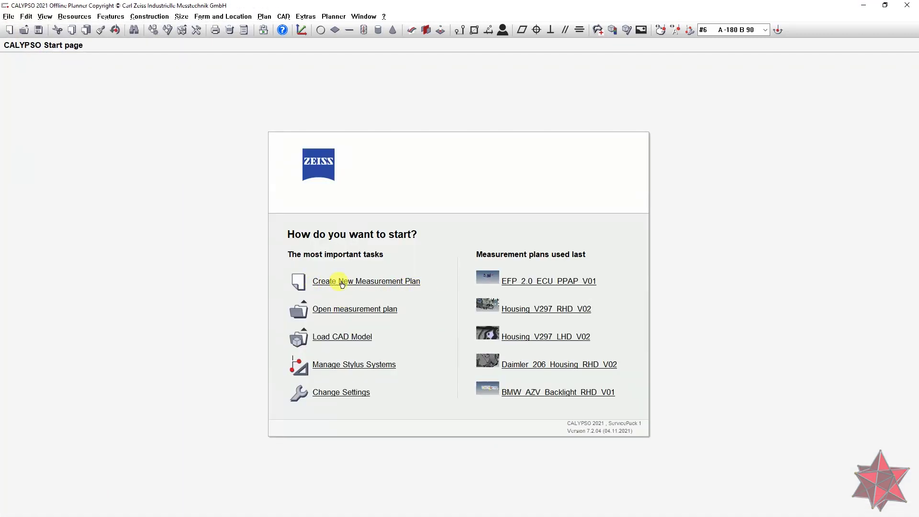
- Create Measurement plan 1 and load the demo part STEP file into it as a wireframe
left_click(341, 281)
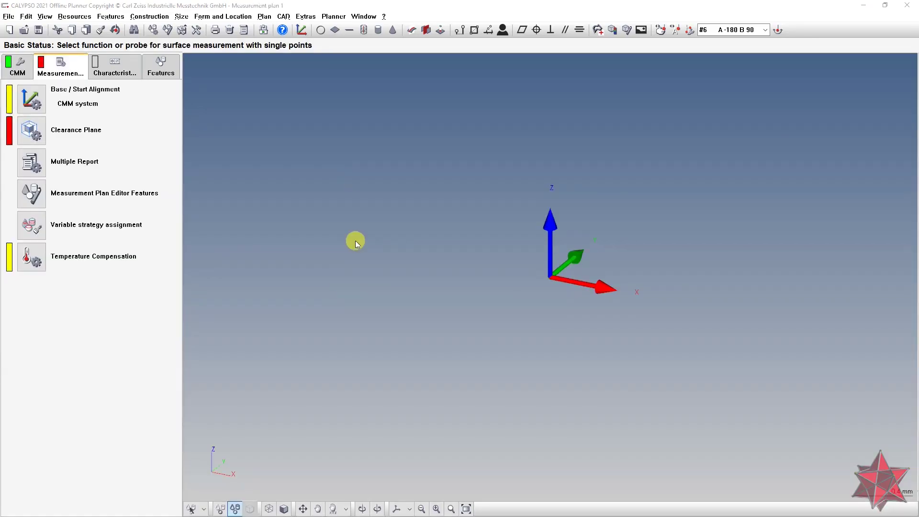
left_click(283, 17)
mouse_move(301, 27)
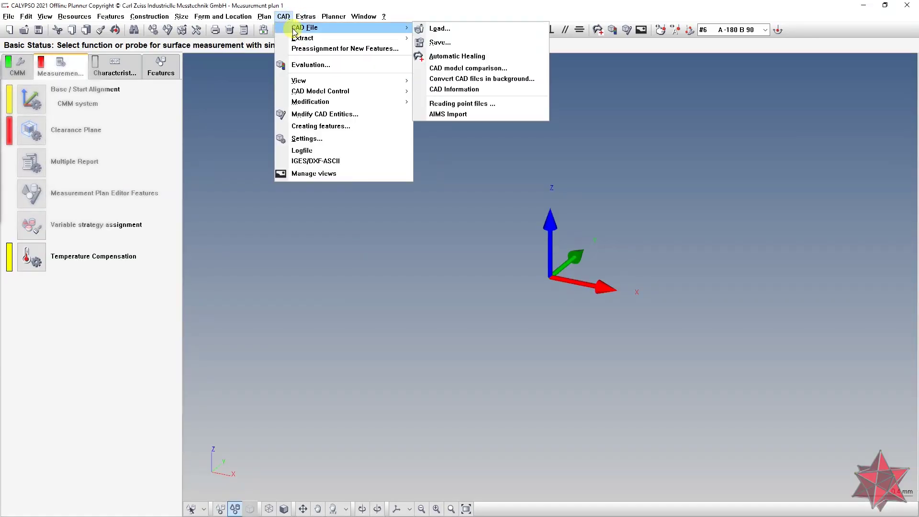
left_click(442, 30)
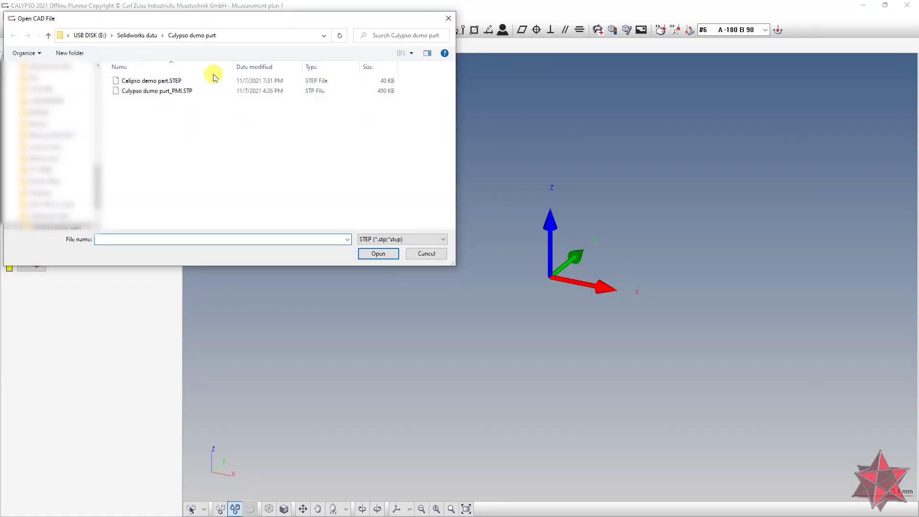
double_click(207, 85)
left_click_drag(554, 280, 450, 410)
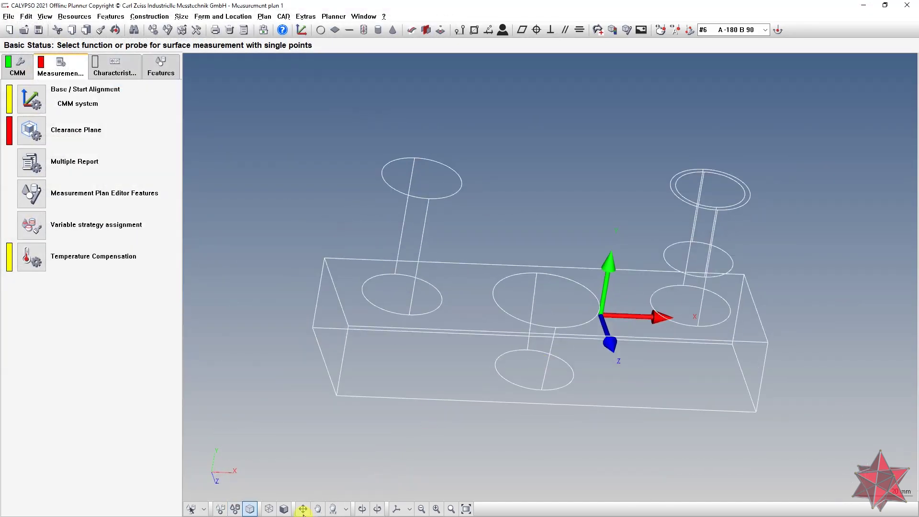
- Switch the demo part to shaded display and turn it to view its top and front
left_click(283, 510)
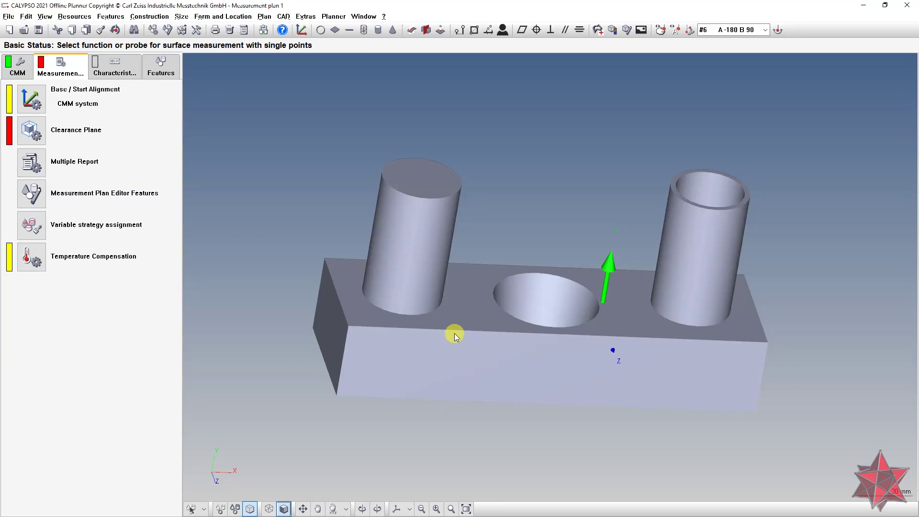
mouse_move(464, 328)
left_mouse_down()
mouse_move(504, 281)
mouse_move(439, 303)
mouse_move(456, 355)
mouse_move(459, 345)
mouse_move(468, 357)
mouse_move(544, 369)
mouse_move(527, 326)
left_mouse_up()
mouse_move(556, 353)
left_mouse_down()
mouse_move(564, 381)
mouse_move(575, 365)
left_mouse_up()
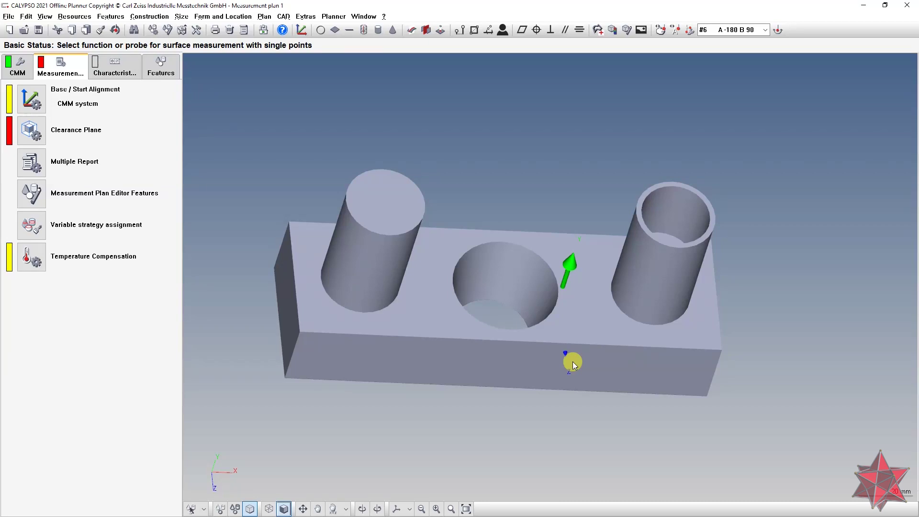
middle_click_drag(578, 363, 599, 326)
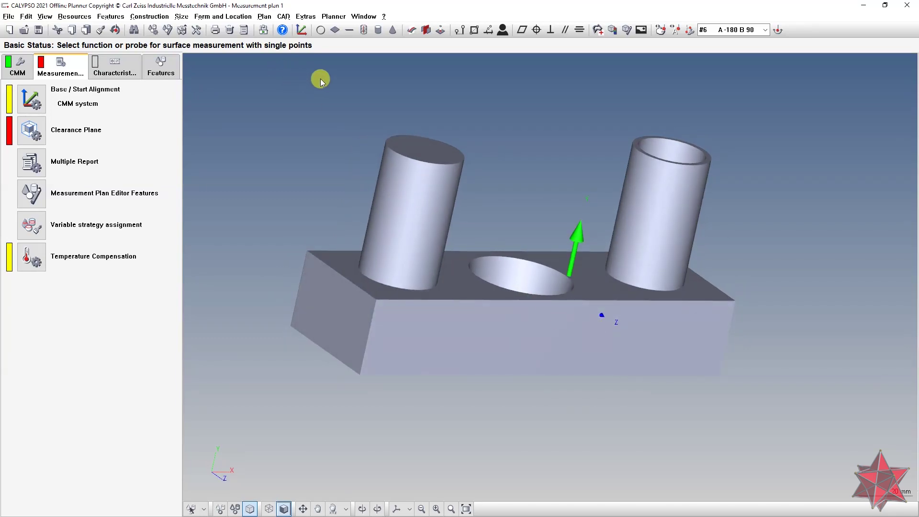
left_click(286, 19)
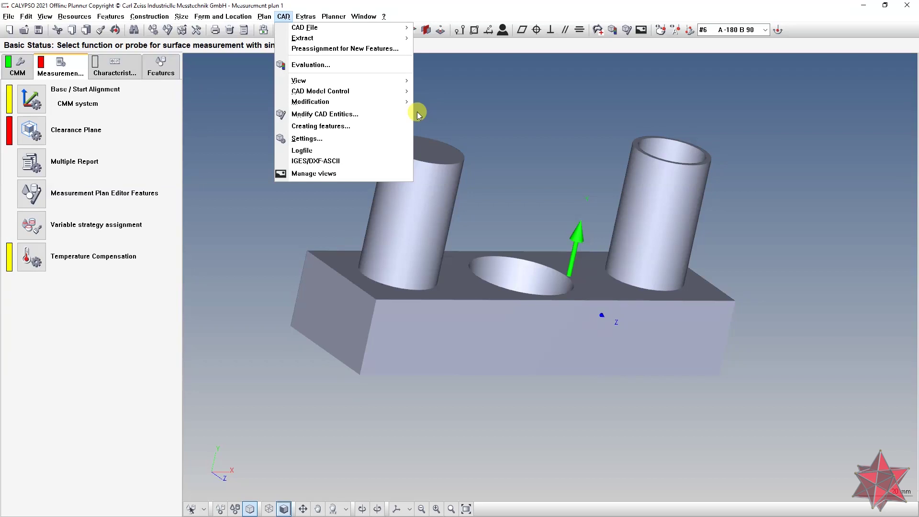
- Delete the current CAD model from the plan and reload the demo part STEP file
mouse_move(409, 82)
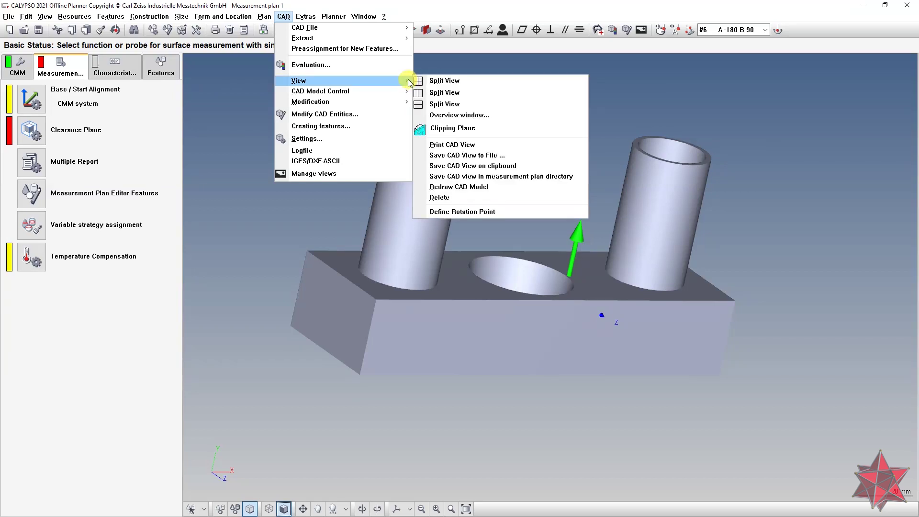
left_click(467, 197)
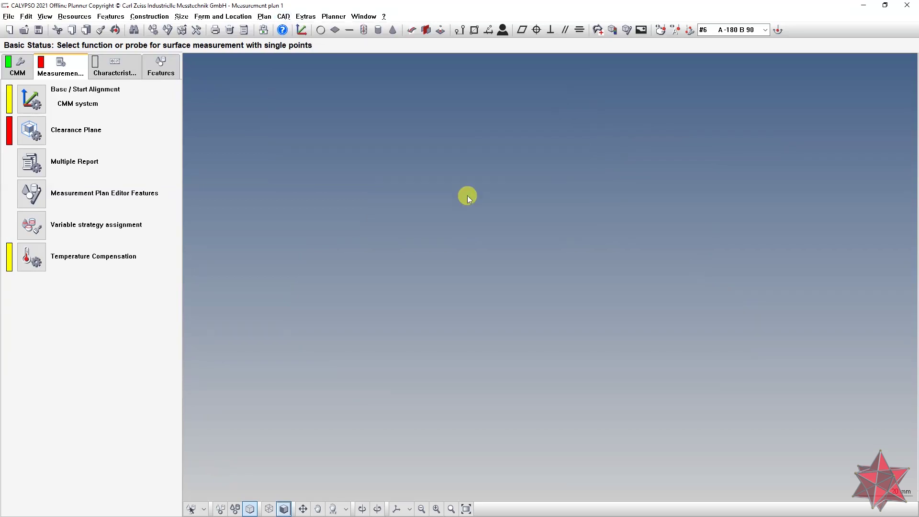
left_click(283, 17)
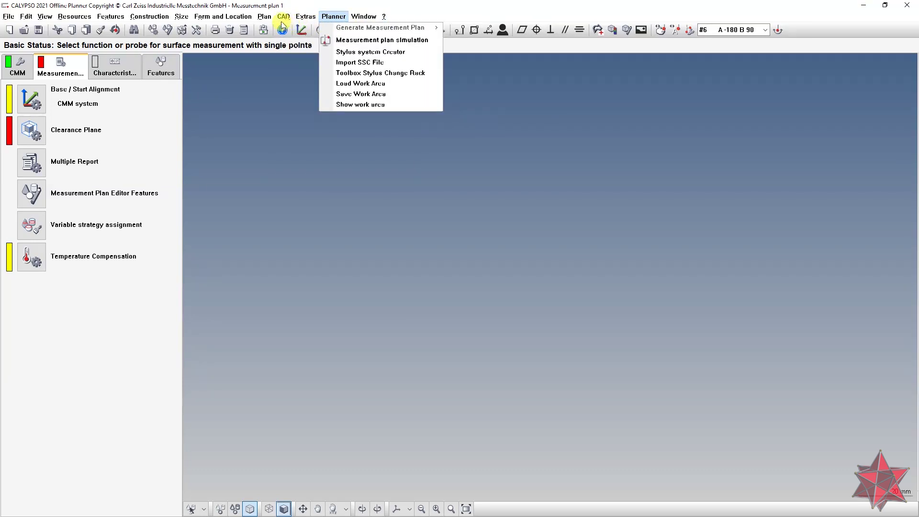
mouse_move(326, 29)
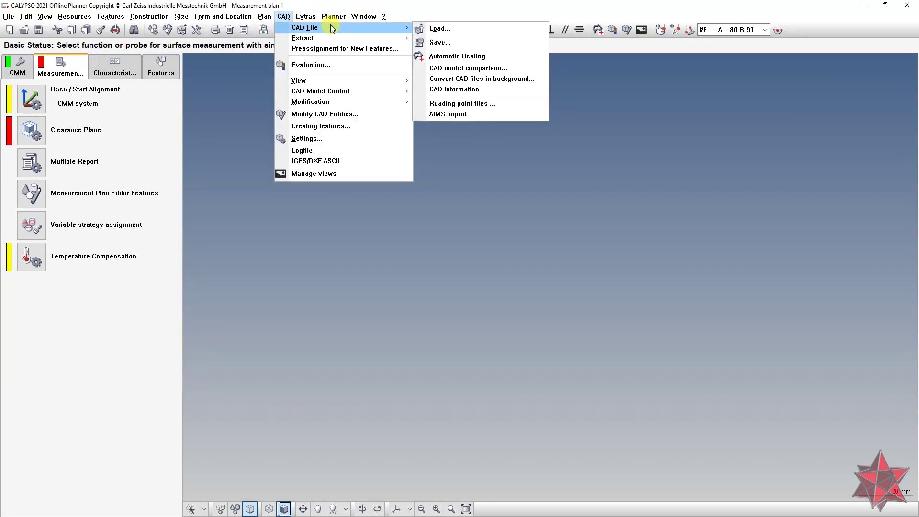
left_click(433, 28)
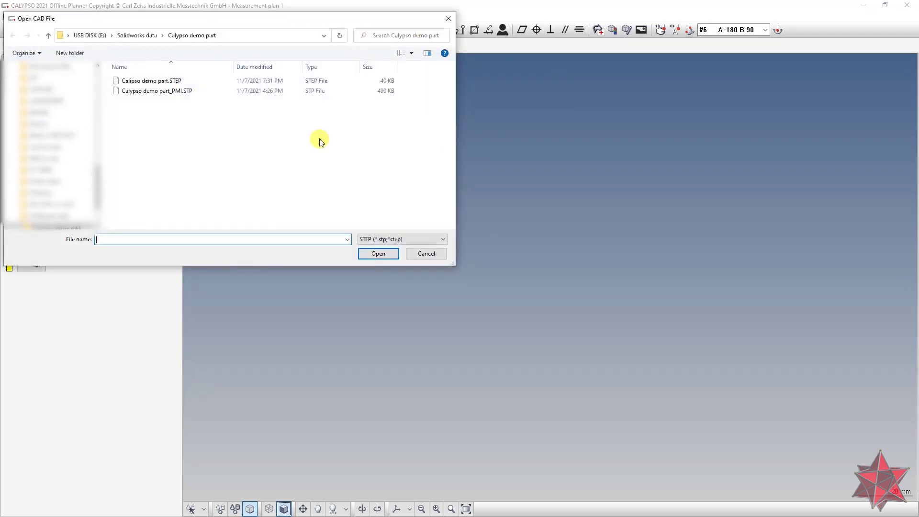
double_click(214, 81)
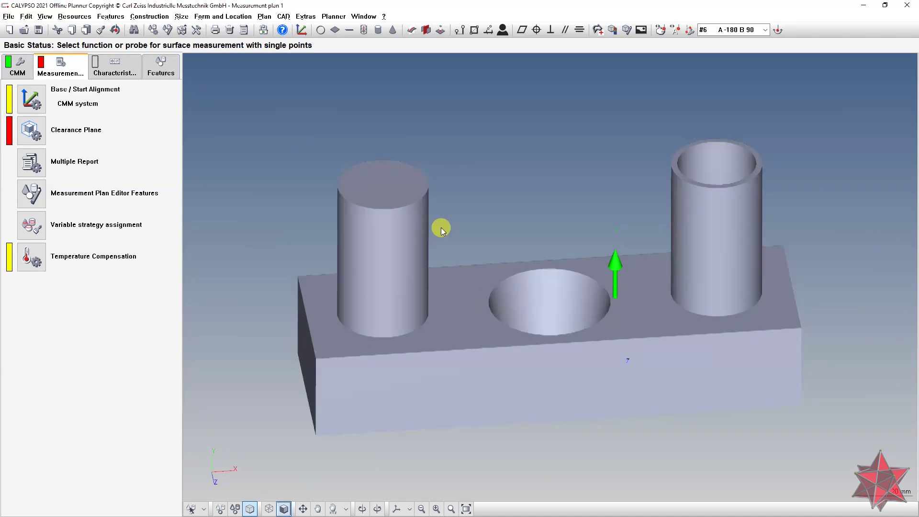
left_click(283, 16)
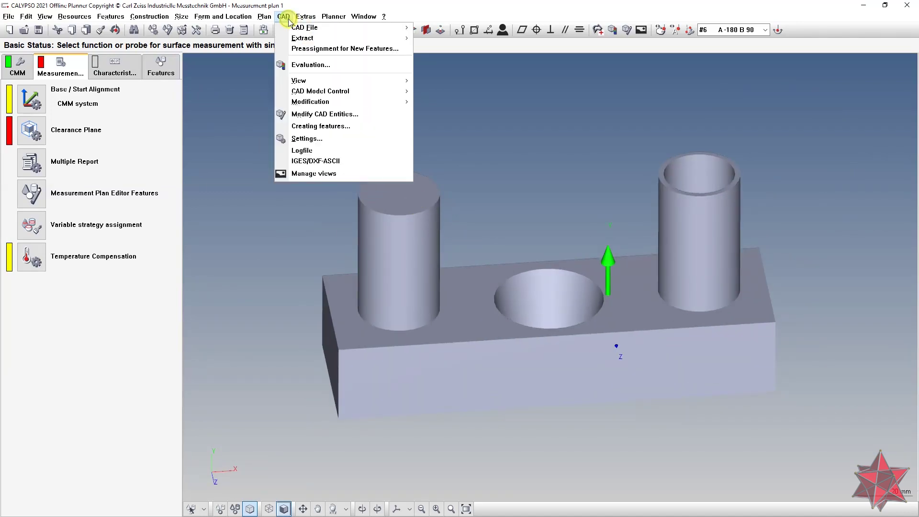
mouse_move(306, 27)
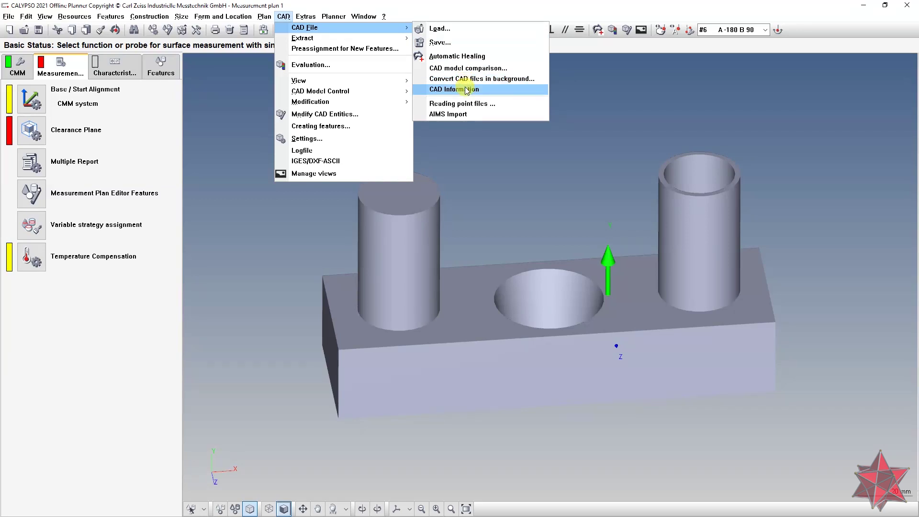
left_click(468, 68)
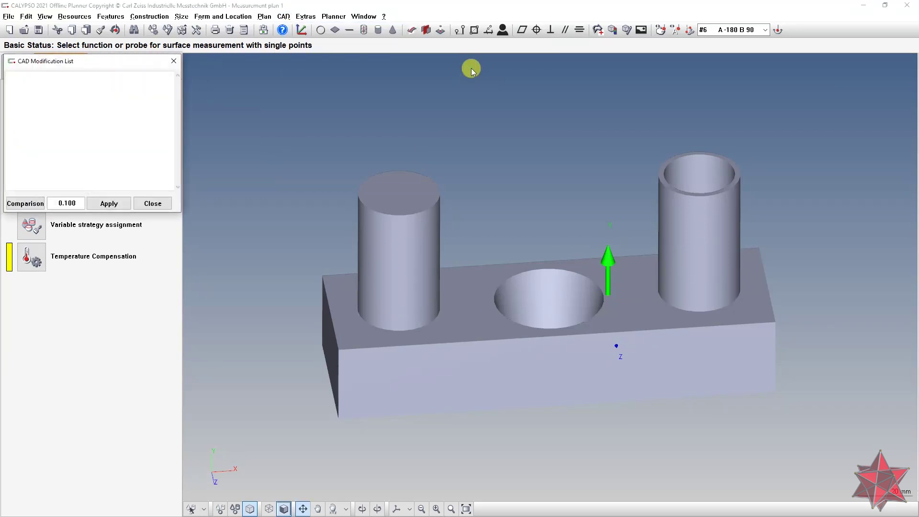
left_click_drag(115, 66, 298, 67)
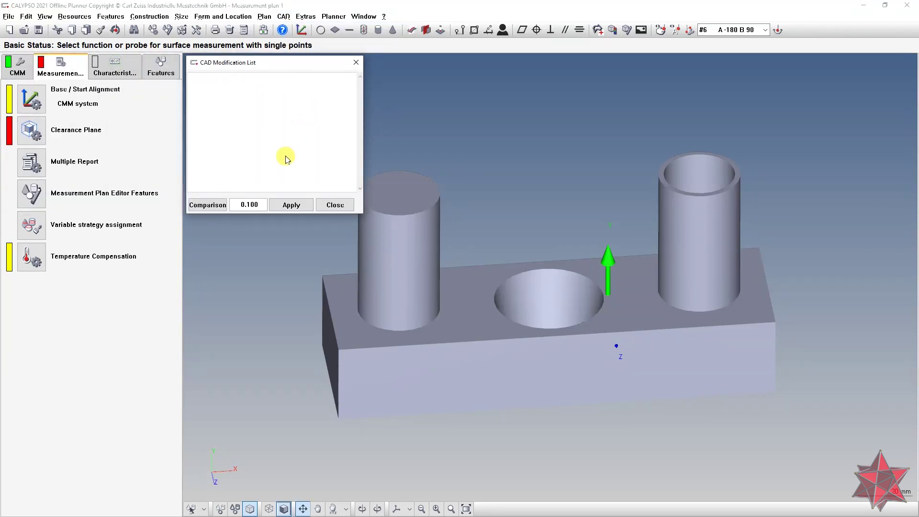
double_click(234, 204)
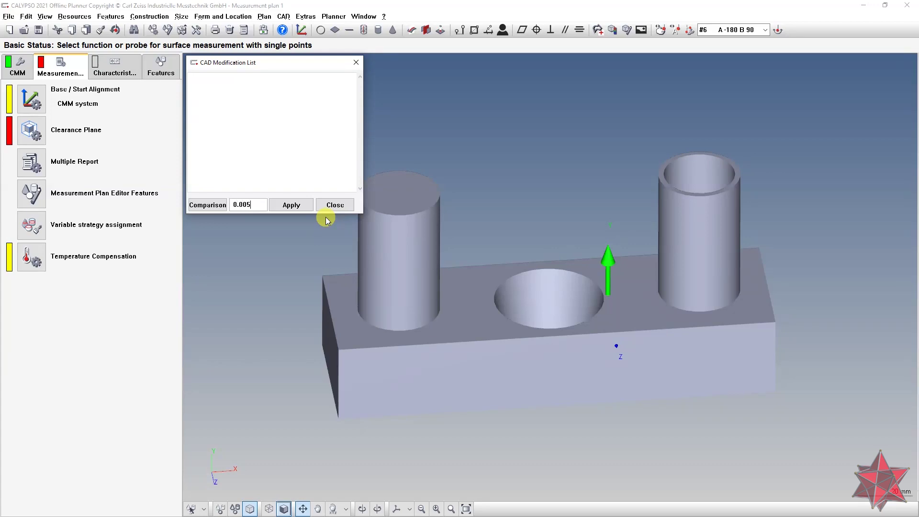
left_click(207, 206)
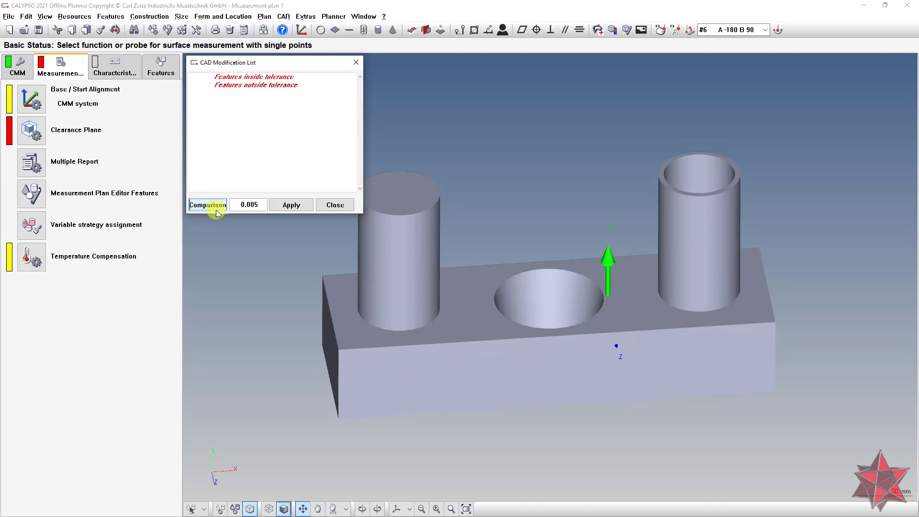
left_click(284, 206)
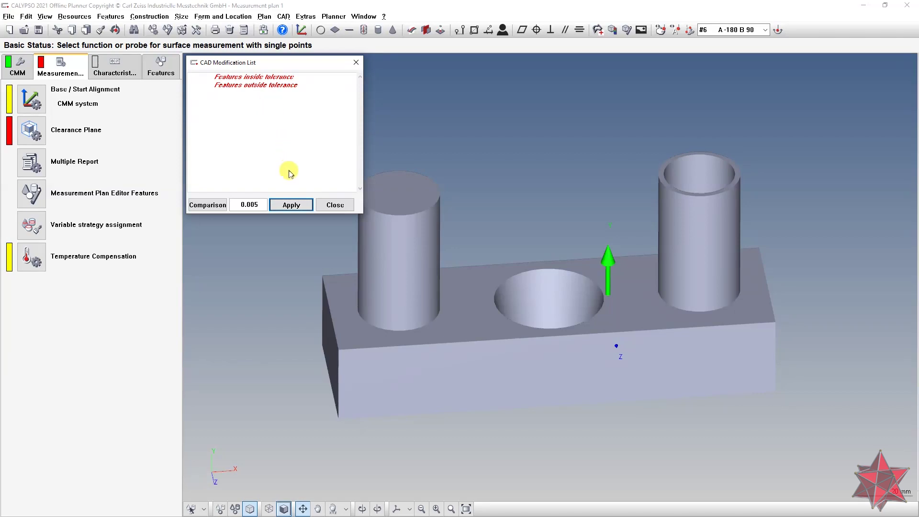
left_click(343, 206)
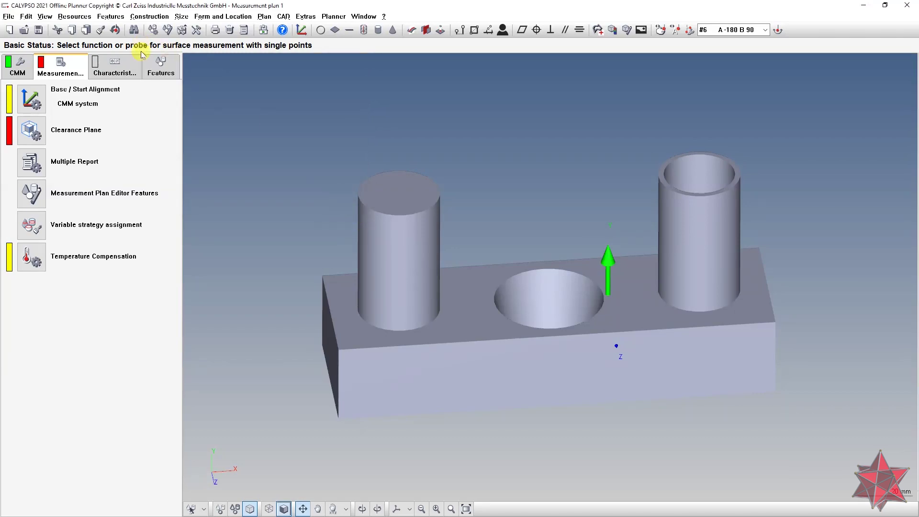
left_click(161, 64)
- Pick the left cylinder, top face, front face and conical hole to create Cylinder1, Plane1, Plane2 and Cone1
left_click_drag(408, 344, 399, 363)
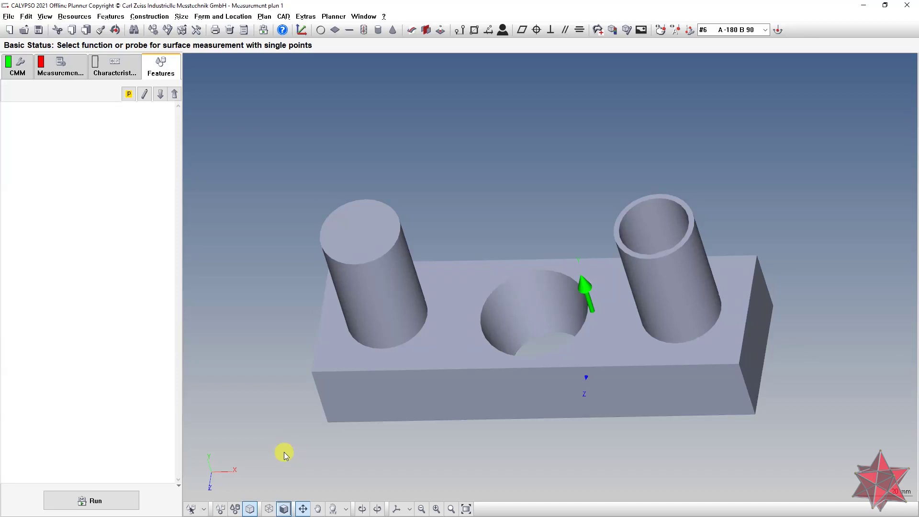
left_click(190, 508)
left_click(196, 477)
left_click(402, 323)
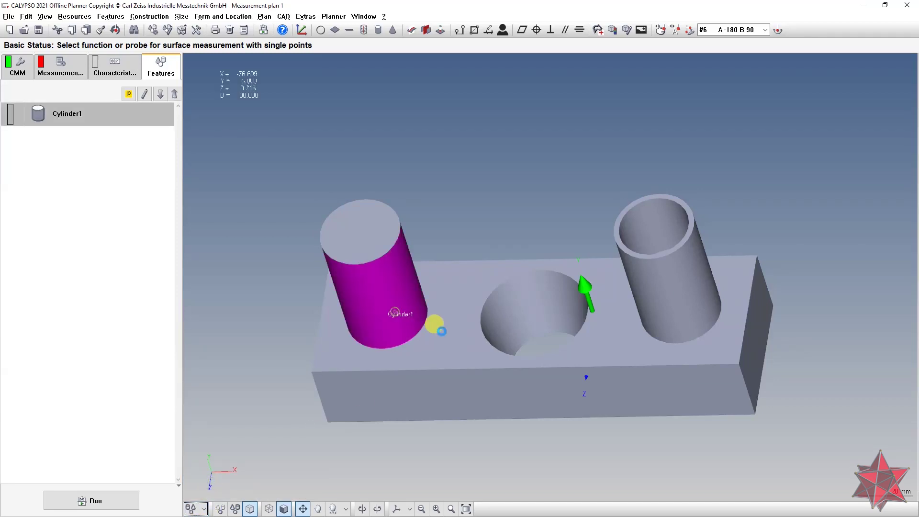
left_click(613, 320)
left_click_drag(808, 330, 831, 284)
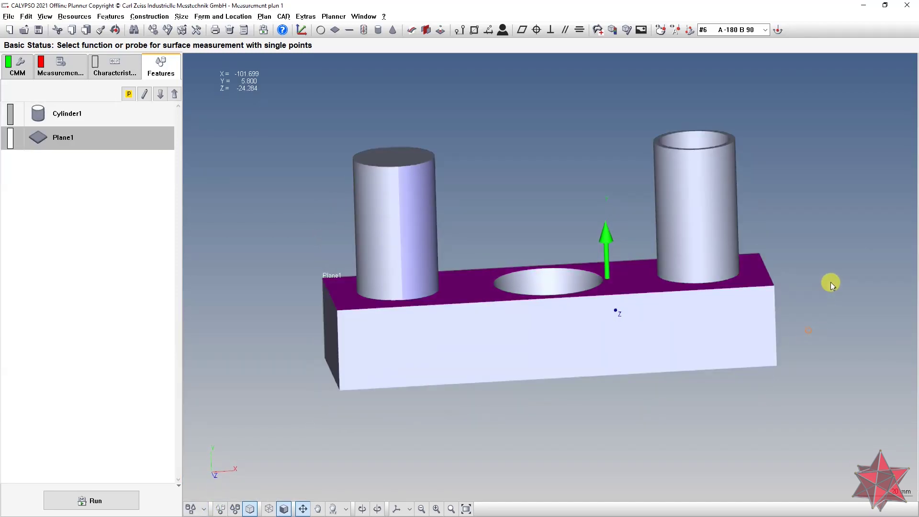
left_click(671, 342)
left_click_drag(785, 330, 762, 296)
left_click(521, 297)
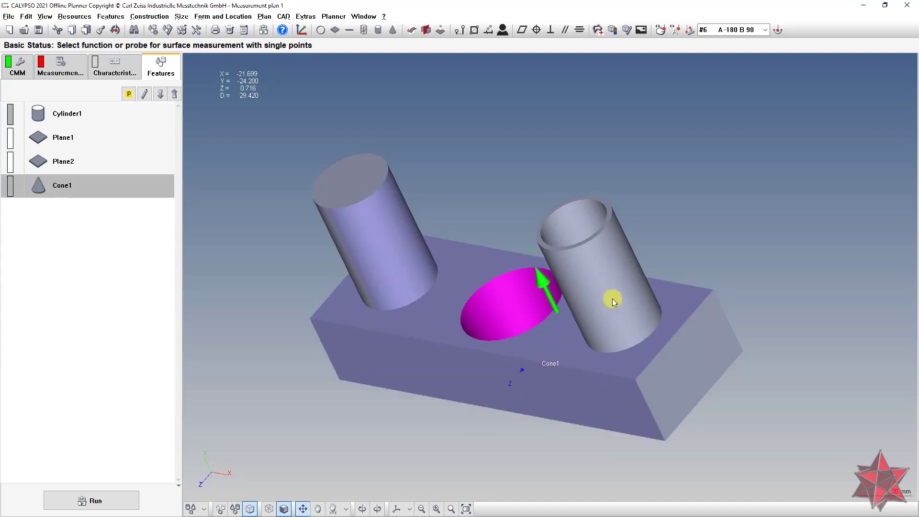
left_click_drag(610, 297, 707, 284)
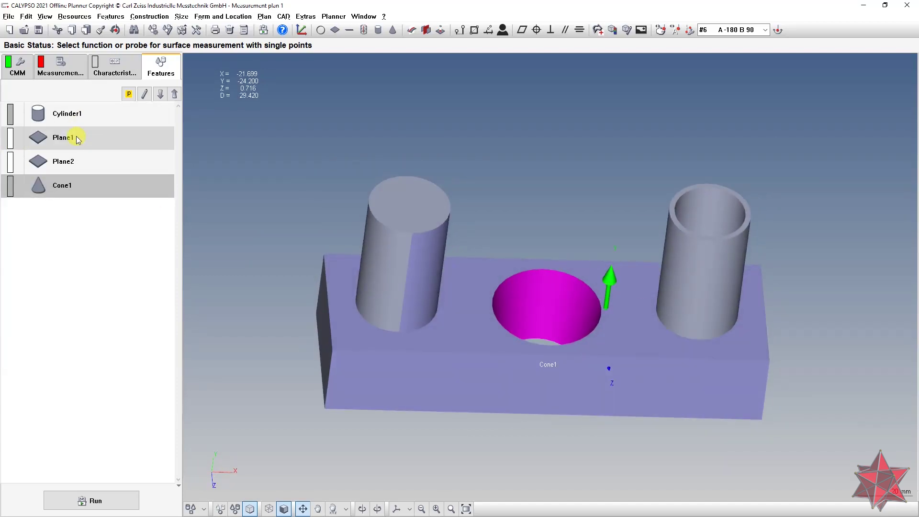
- Bring up the CAD menu's View commands
left_click(281, 16)
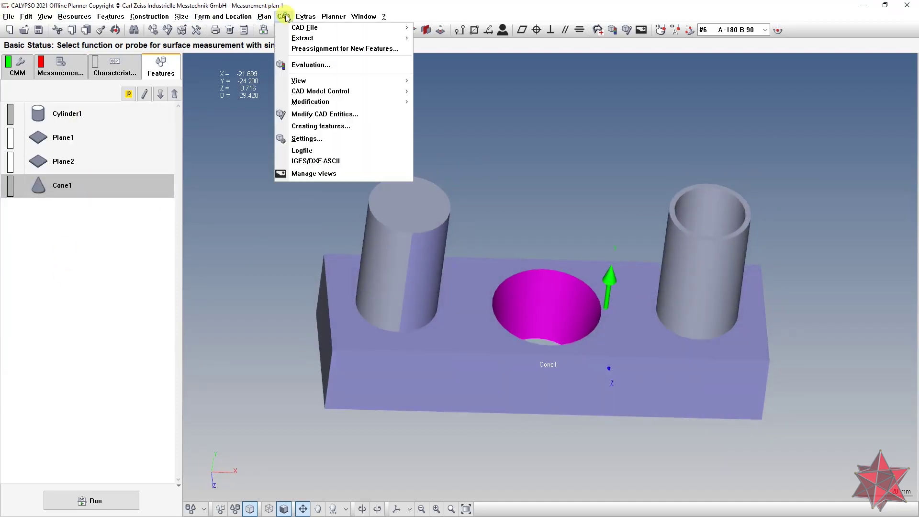
mouse_move(292, 29)
mouse_move(386, 83)
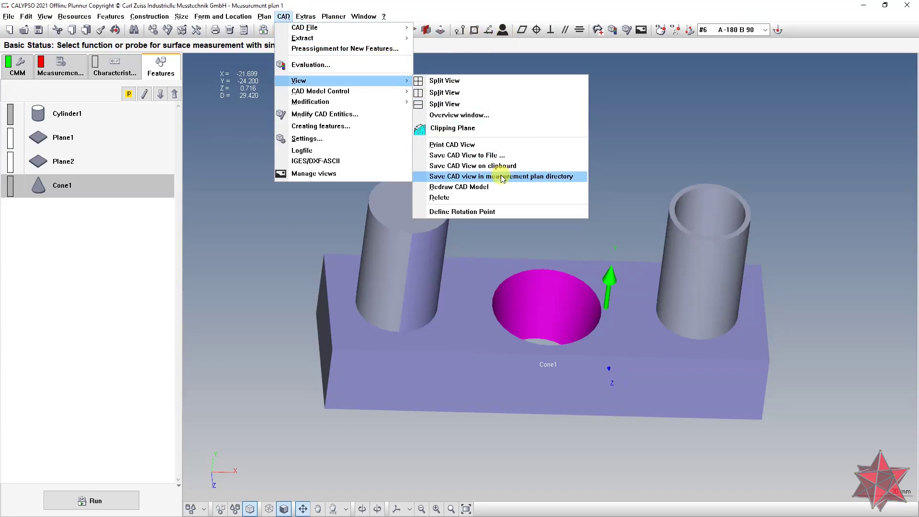
- Delete the old CAD model and load the revised Calypso demo part_PMI.STP in its place
left_click(486, 198)
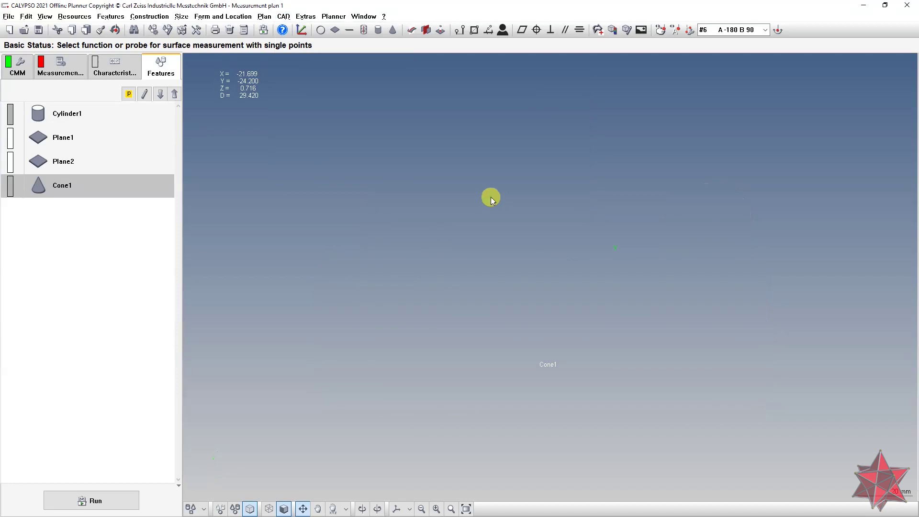
left_click(305, 17)
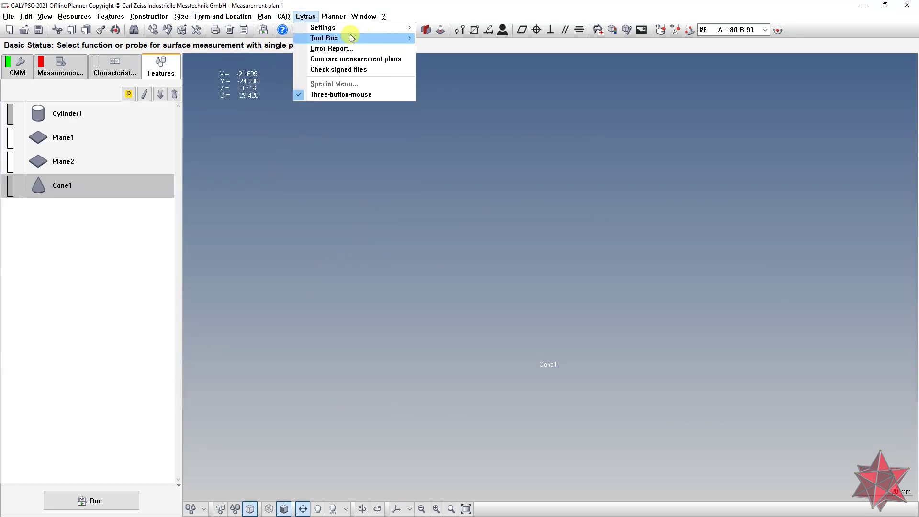
mouse_move(284, 17)
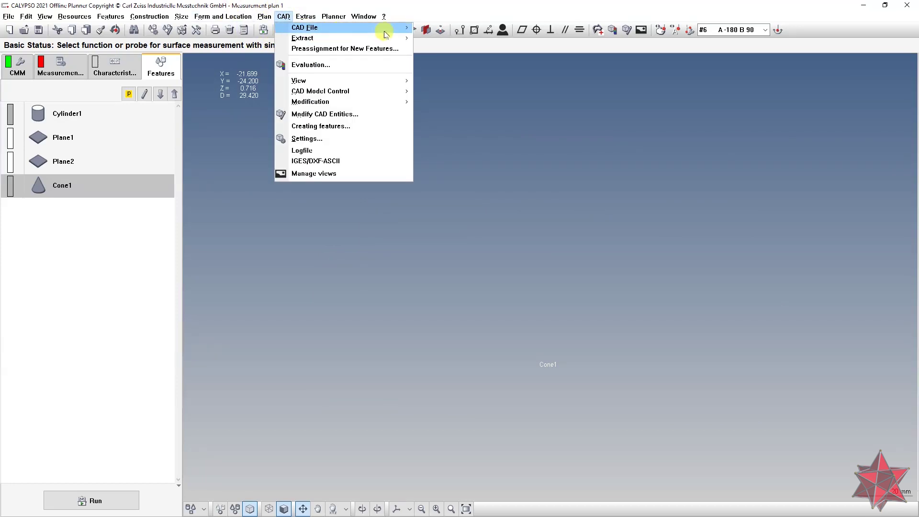
left_click(429, 27)
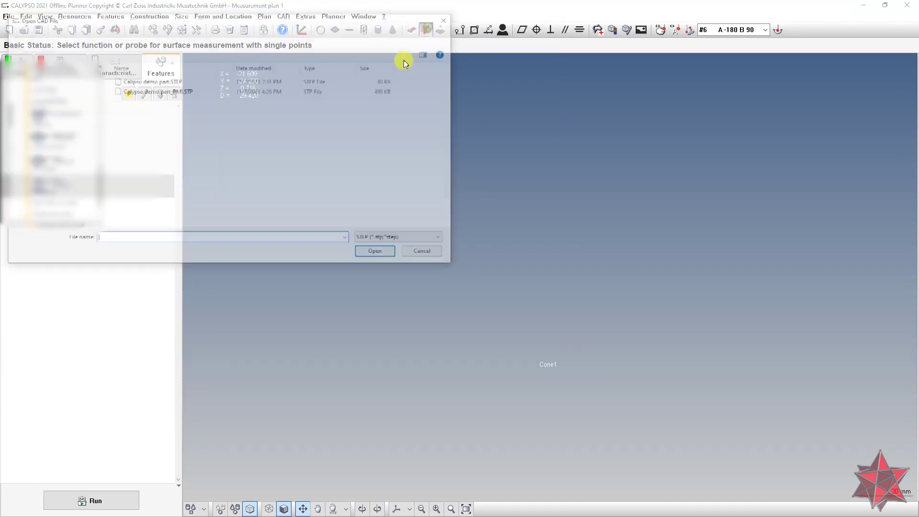
left_click(229, 90)
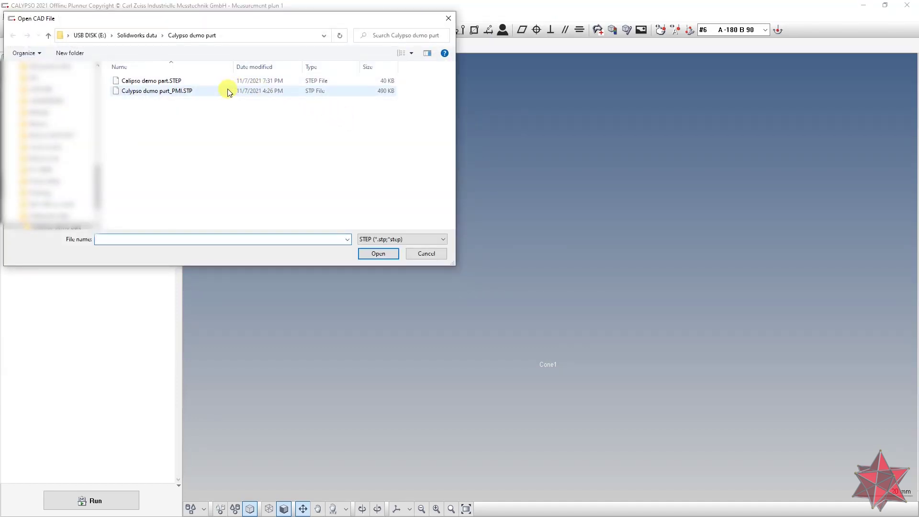
double_click(228, 90)
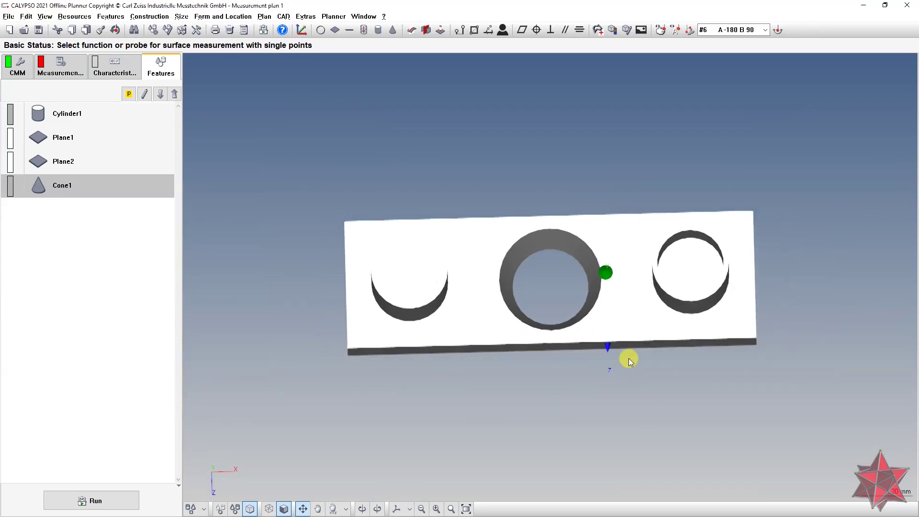
right_click_drag(628, 358, 641, 258)
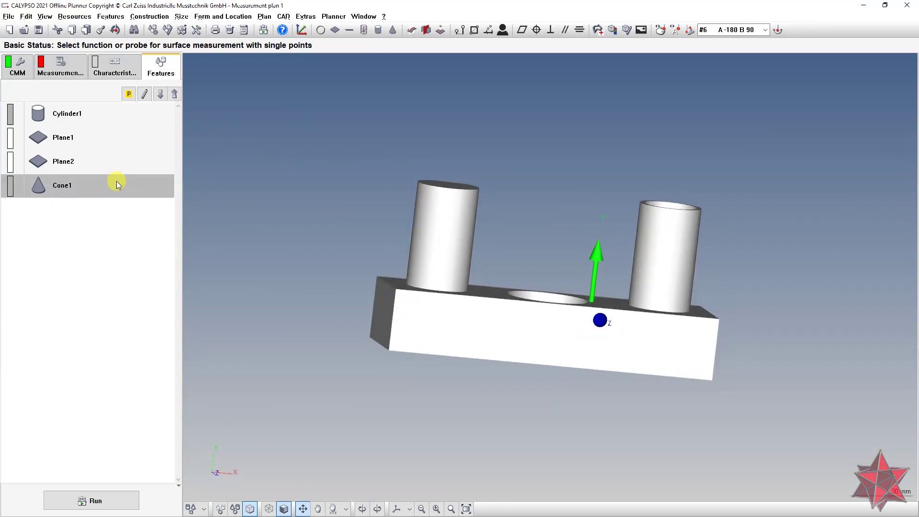
- Run a CAD model comparison at 0.005 tolerance and inspect the Cylinder1 and Cone1 matches
left_click(283, 17)
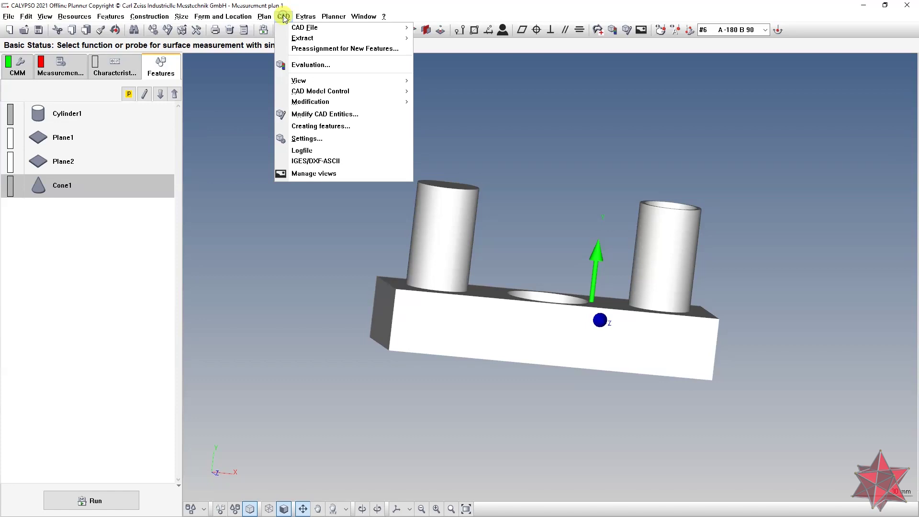
mouse_move(402, 27)
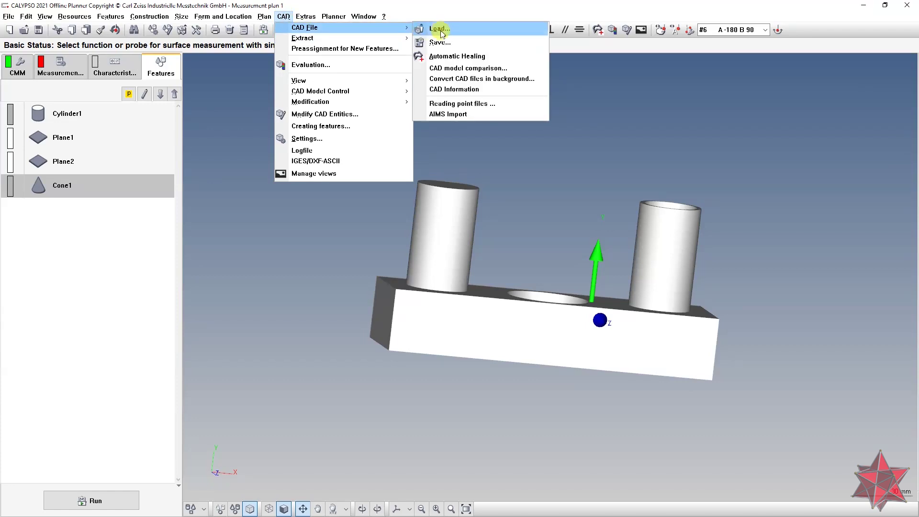
left_click(454, 70)
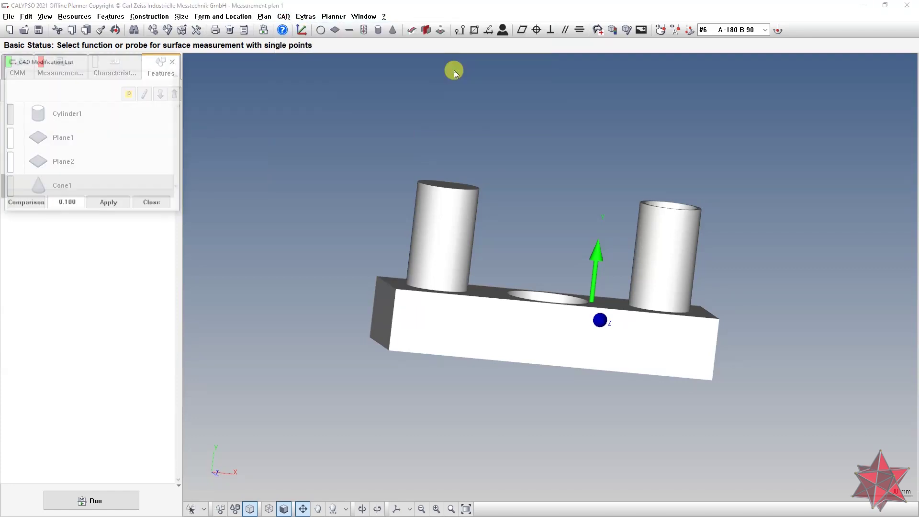
left_click(57, 202)
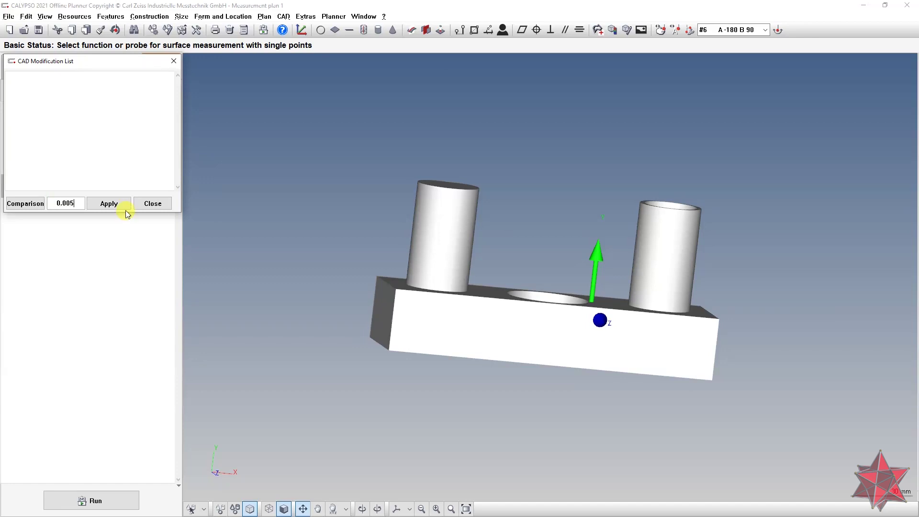
left_click(34, 201)
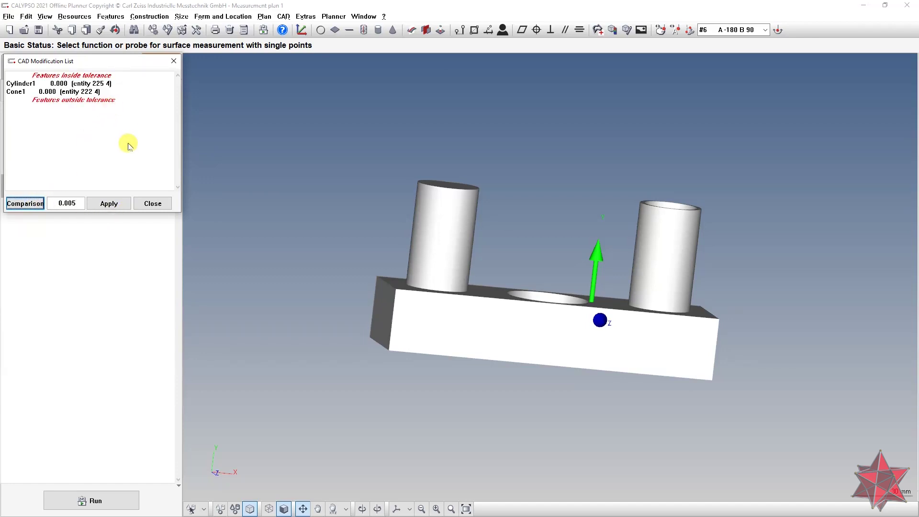
left_click(88, 83)
left_click(90, 92)
left_click(87, 84)
- Apply the new CAD data to Cone1 and close the floating modification list
left_click(82, 92)
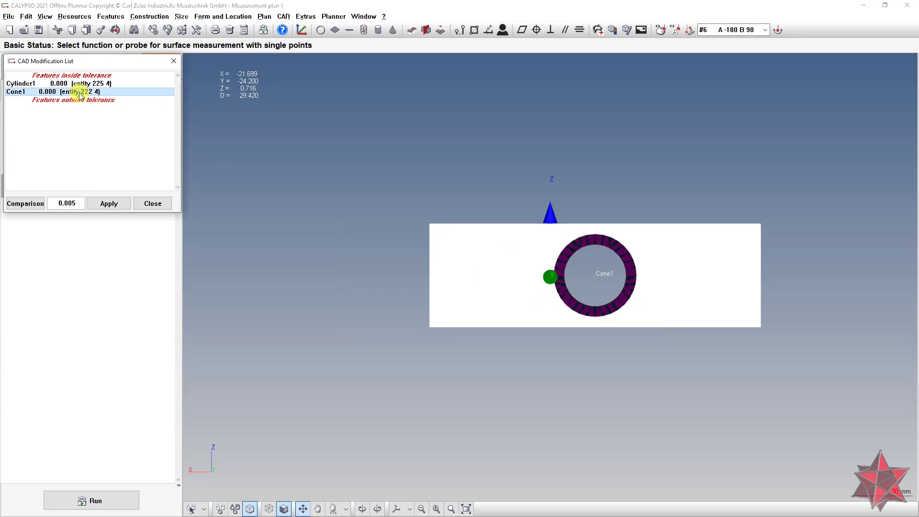
left_click_drag(304, 248, 344, 162)
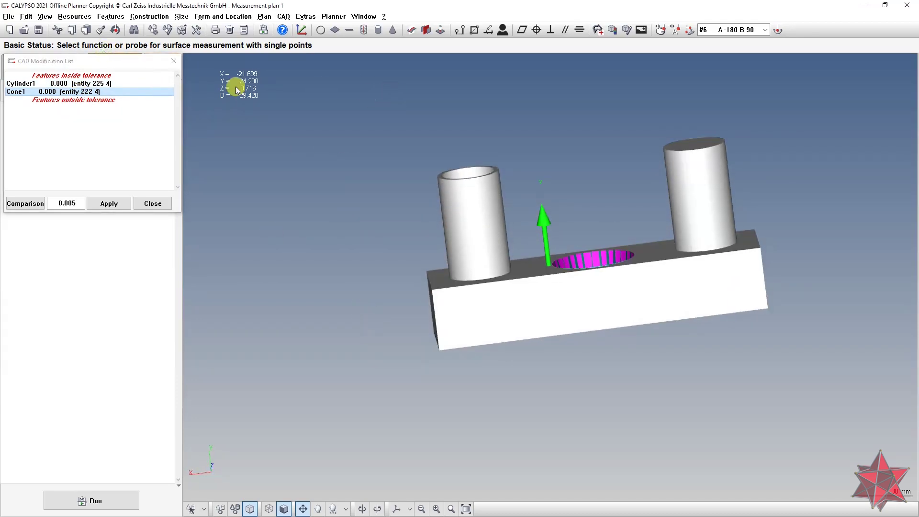
left_click_drag(107, 62, 311, 86)
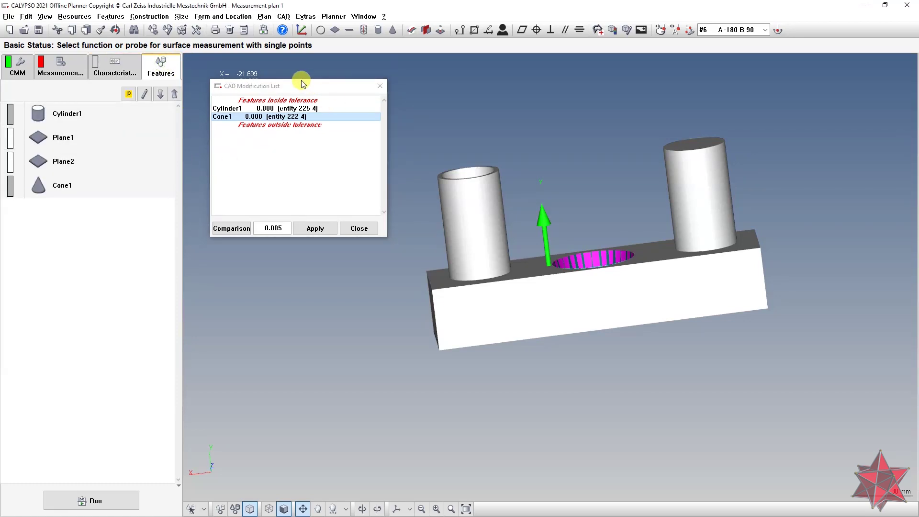
left_click_drag(302, 81, 234, 84)
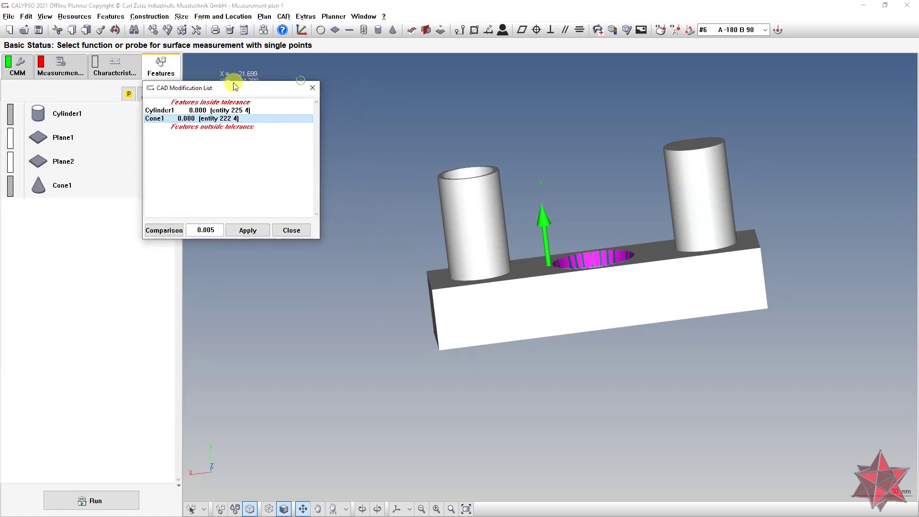
left_click(248, 231)
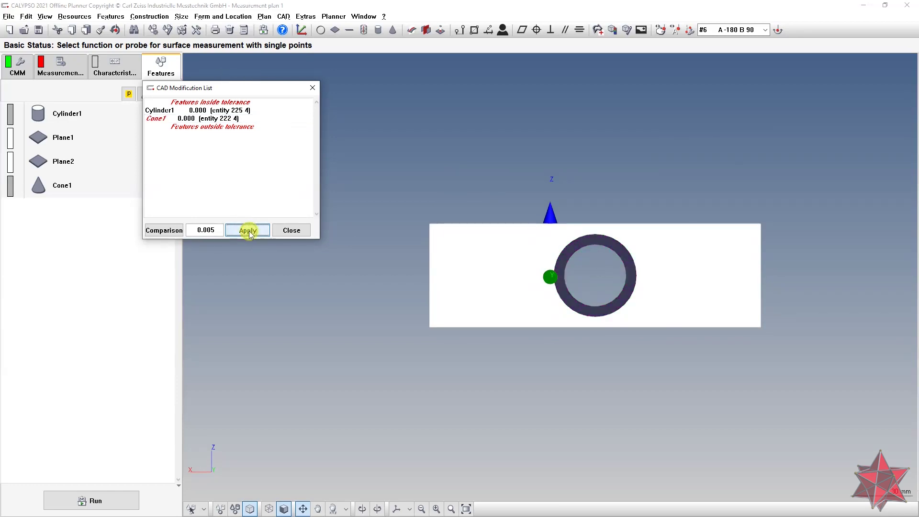
left_click(292, 230)
left_click_drag(458, 220, 459, 267)
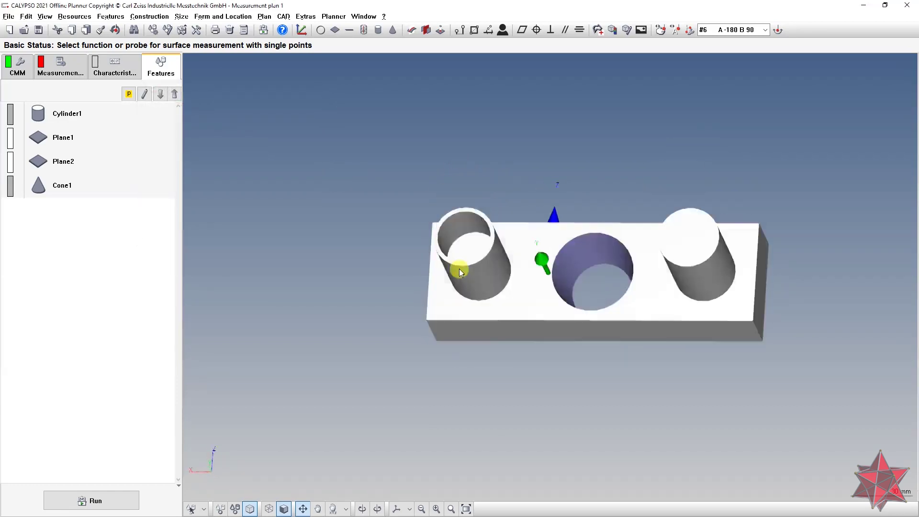
- Check Cylinder1's nominals (X -76.699, Y 5.800, Z 0.716, D 30.000), then open the CAD File menu
left_click(126, 118)
left_click_drag(324, 185, 295, 191)
double_click(144, 120)
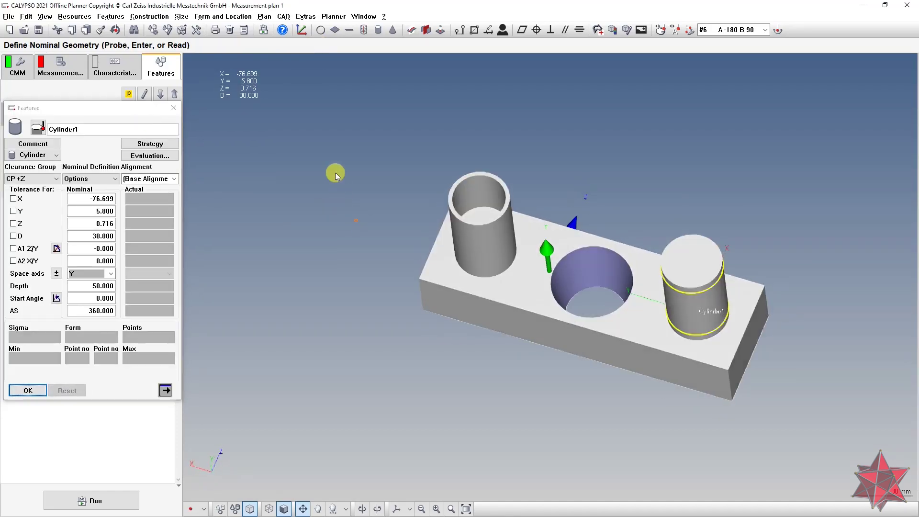
left_click(22, 388)
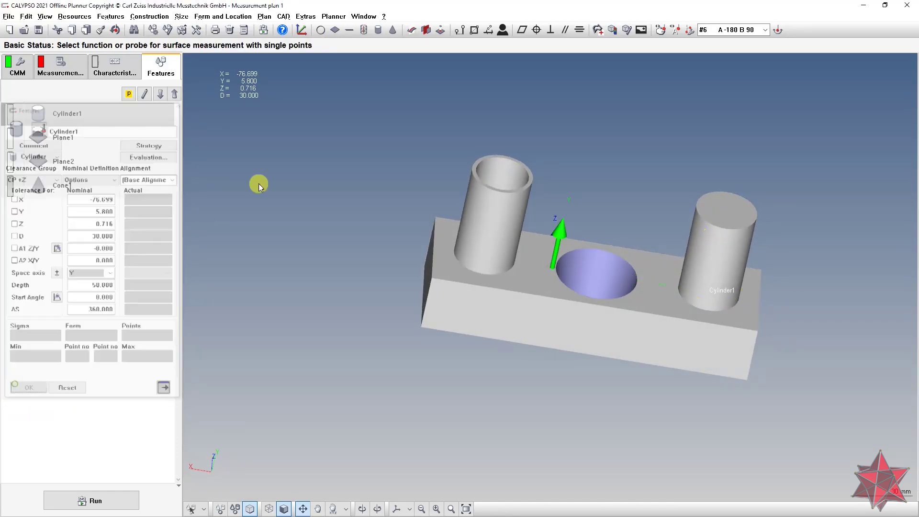
left_click(282, 17)
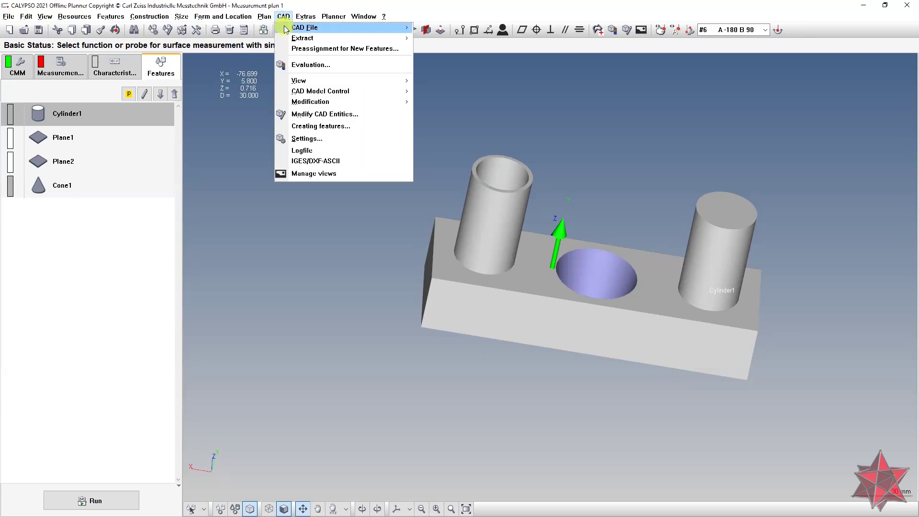
mouse_move(404, 28)
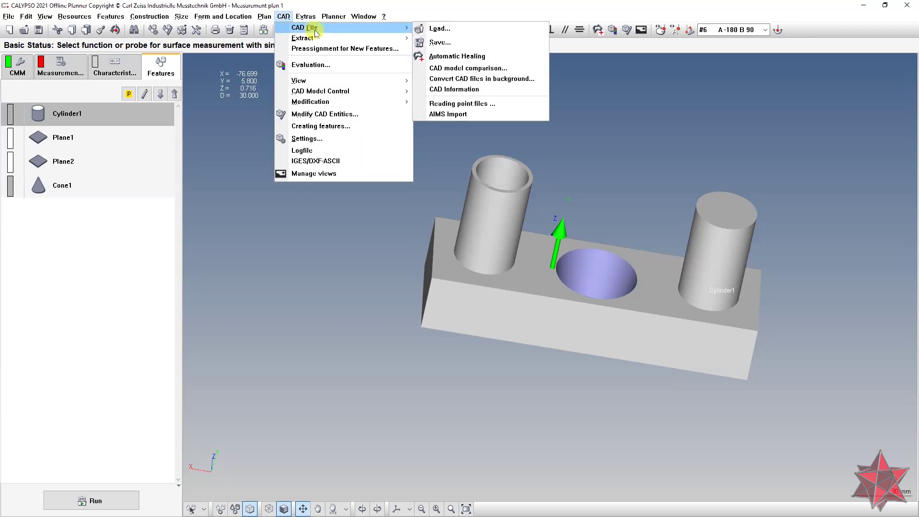
- Run a new CAD model comparison with a 0.005 tolerance
left_click(472, 69)
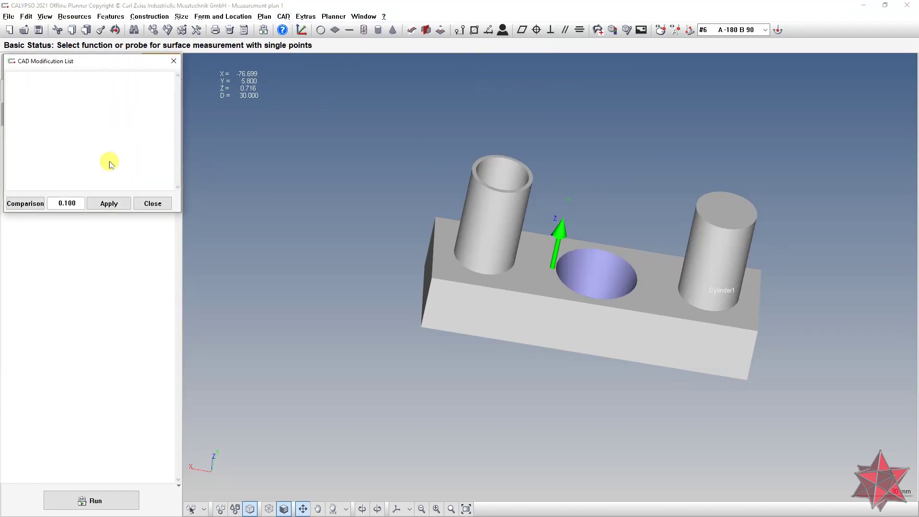
double_click(53, 201)
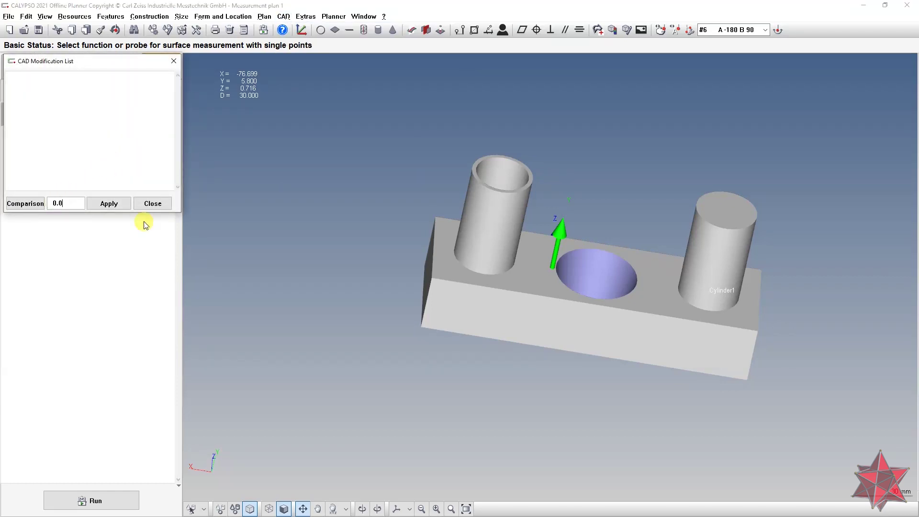
key("Return")
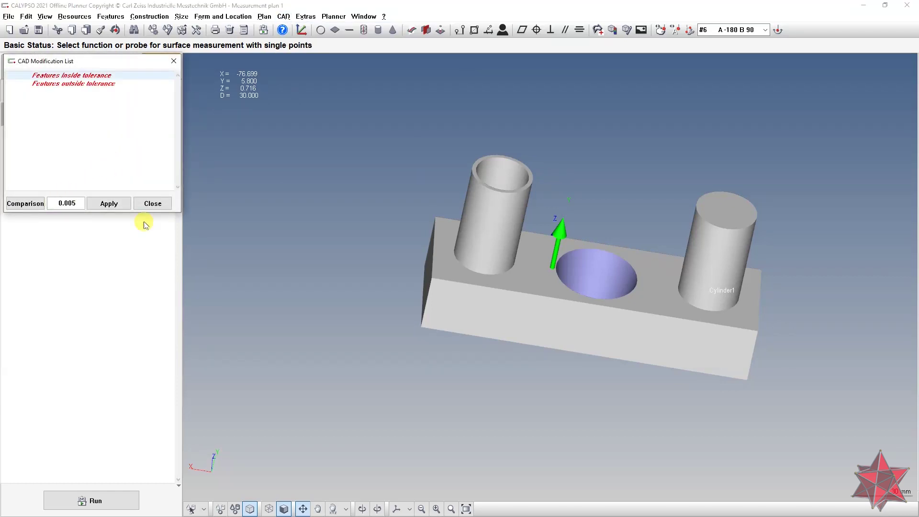
left_click(35, 205)
- Apply the new CAD data to Cylinder1 and Cone1, close the list, and check Cylinder1's position
left_click(118, 85)
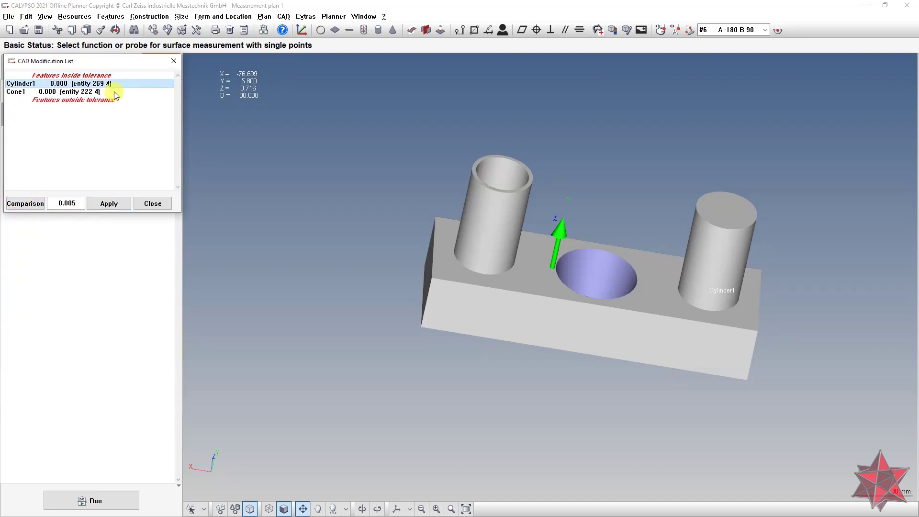
left_click(111, 93, "shift")
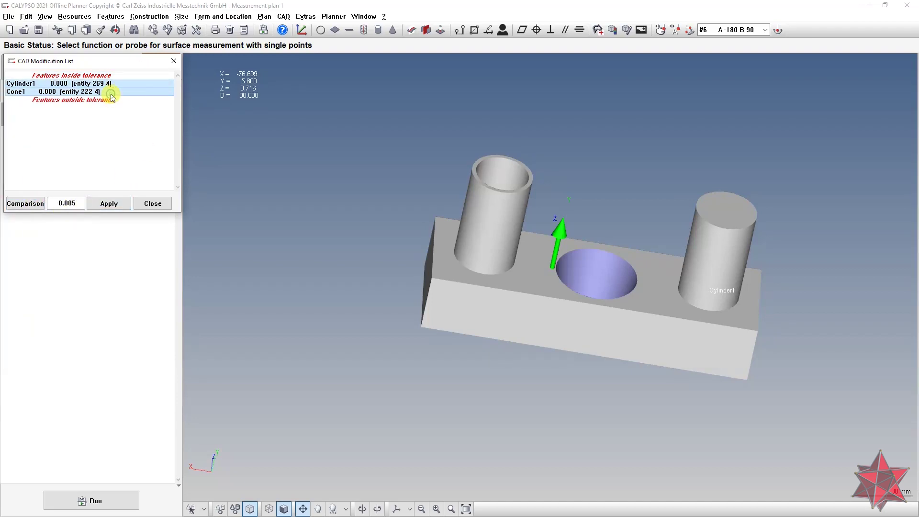
left_click(111, 203)
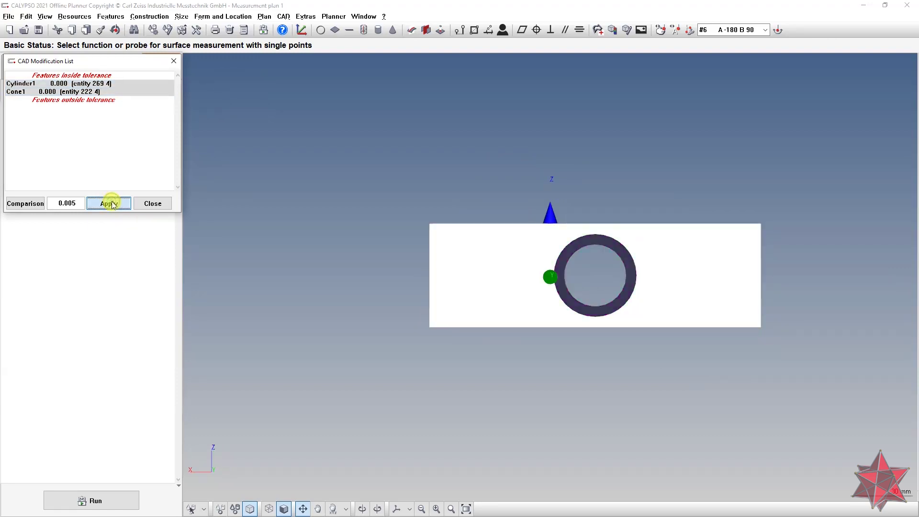
left_click(138, 209)
middle_click_drag(468, 293, 2, 91)
left_click(56, 121)
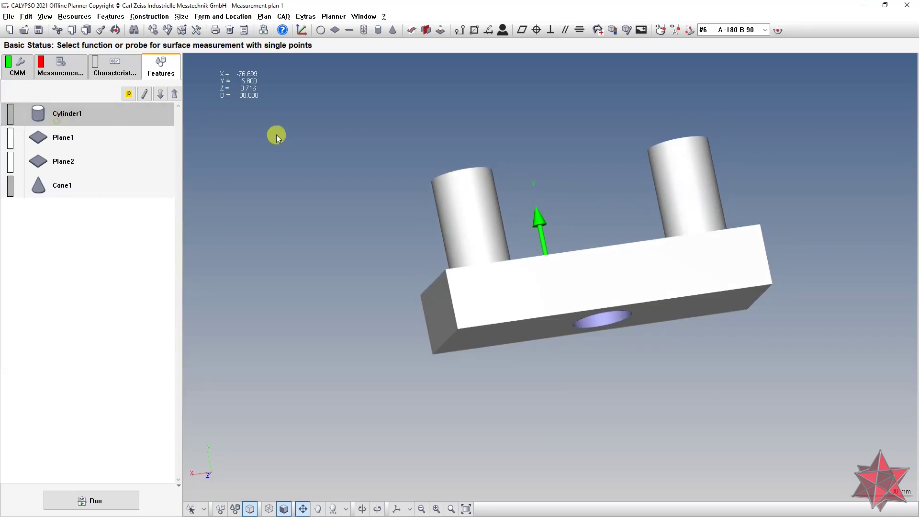
middle_click_drag(277, 134, 312, 188)
- Inspect the re-linked Cone1 bore and the Cylinder1 and Cone1 definitions on the model
left_click(96, 187)
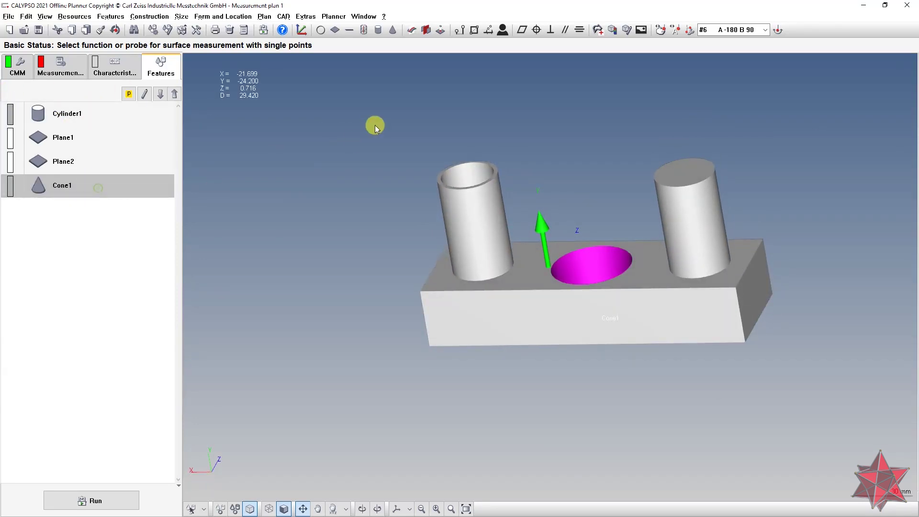
middle_click_drag(374, 124, 385, 211)
double_click(121, 111)
middle_click_drag(394, 143, 198, 240)
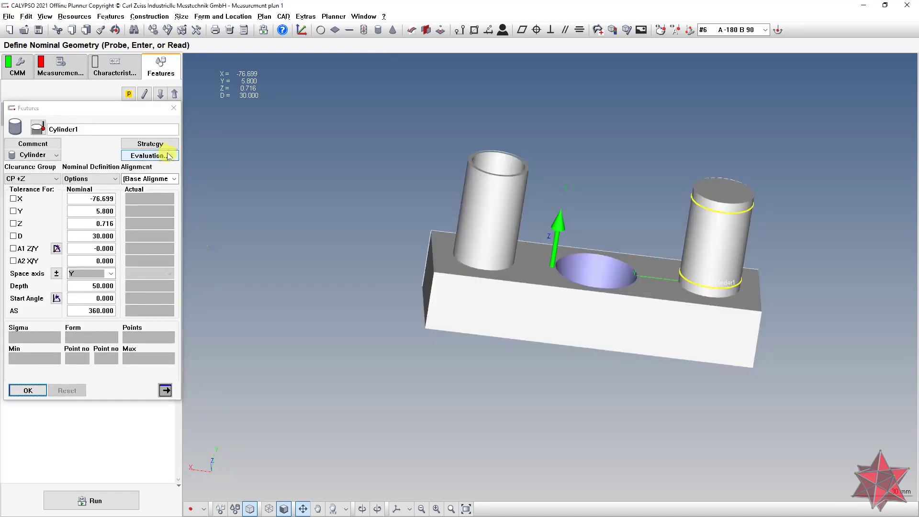
left_click(174, 108)
double_click(62, 184)
middle_click_drag(468, 232, 604, 467)
middle_click_drag(596, 124, 503, 167)
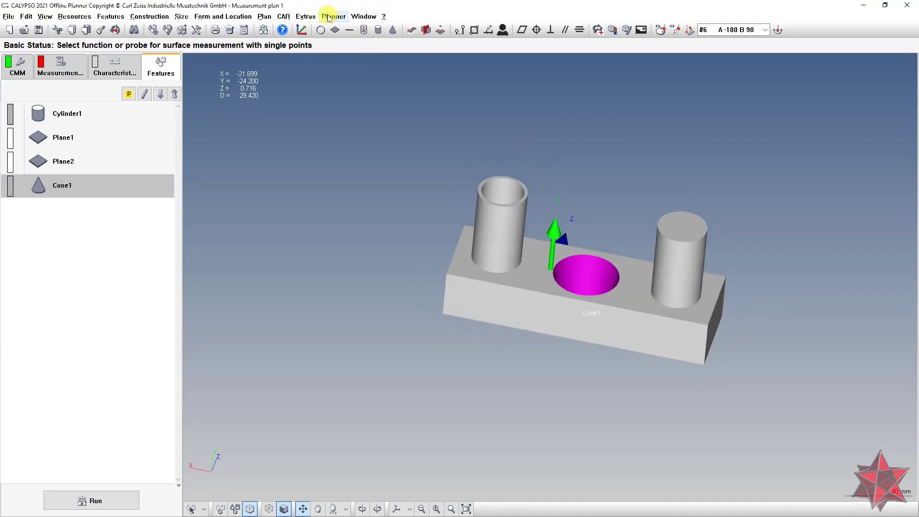
- Open the Automatic Healing settings from the CAD File menu
left_click(283, 17)
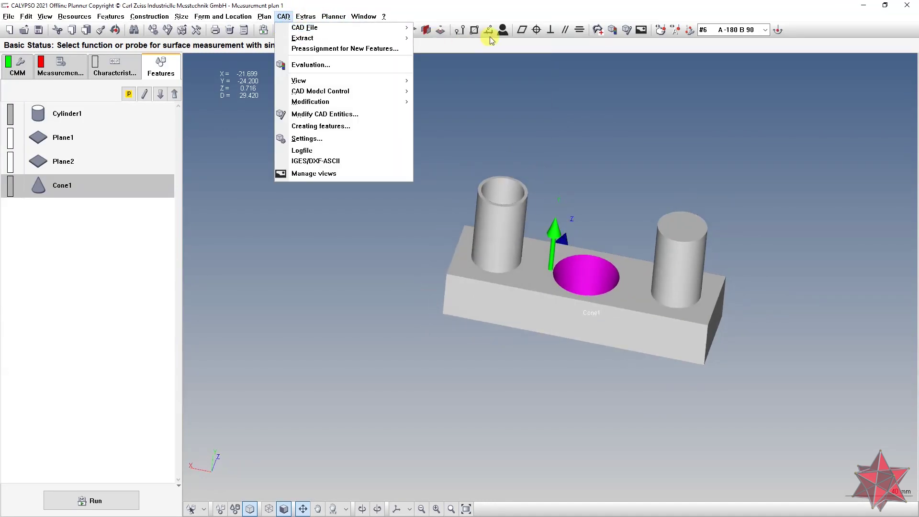
mouse_move(408, 28)
left_click(461, 55)
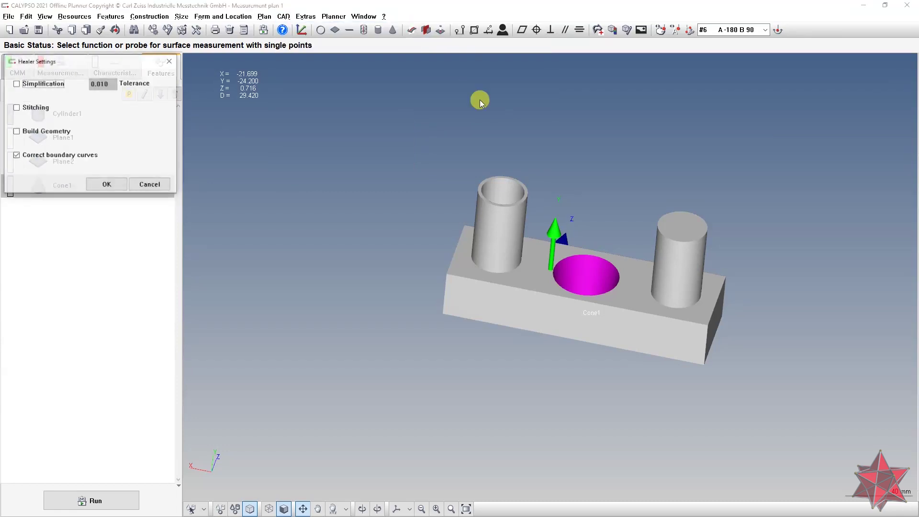